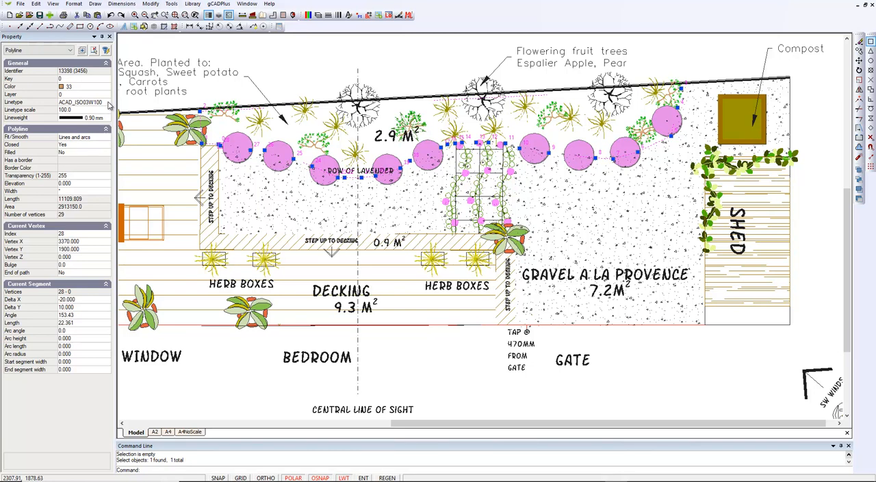
Set the linetype scale of the planting bed's boundary polyline to 20
click(77, 110)
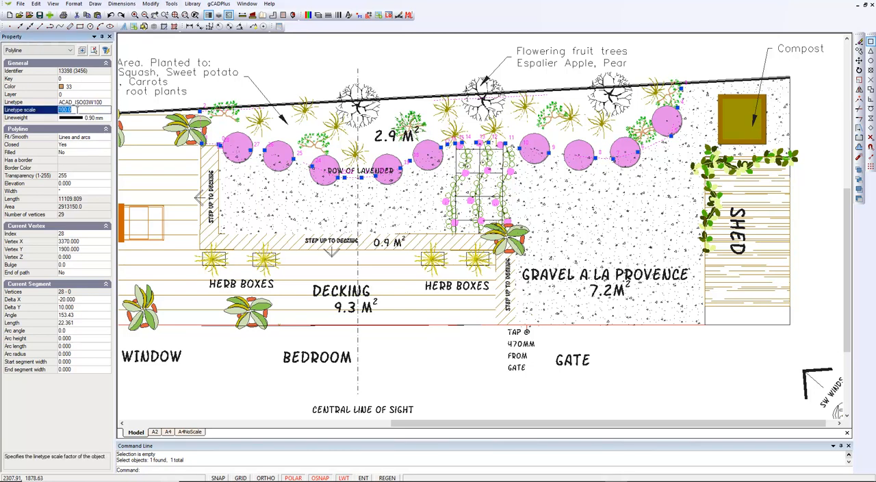
text(2)
key(Delete)
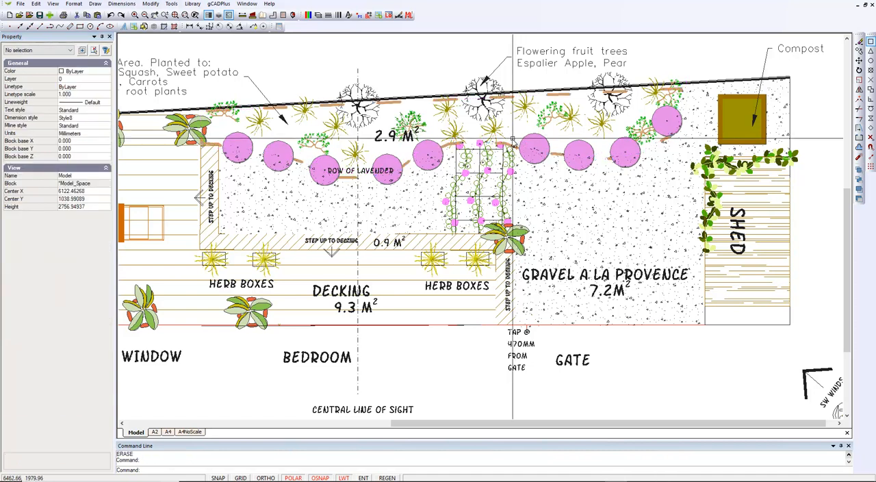
Select the planting bed's boundary polyline and set its lineweight to ByLayer
click(508, 143)
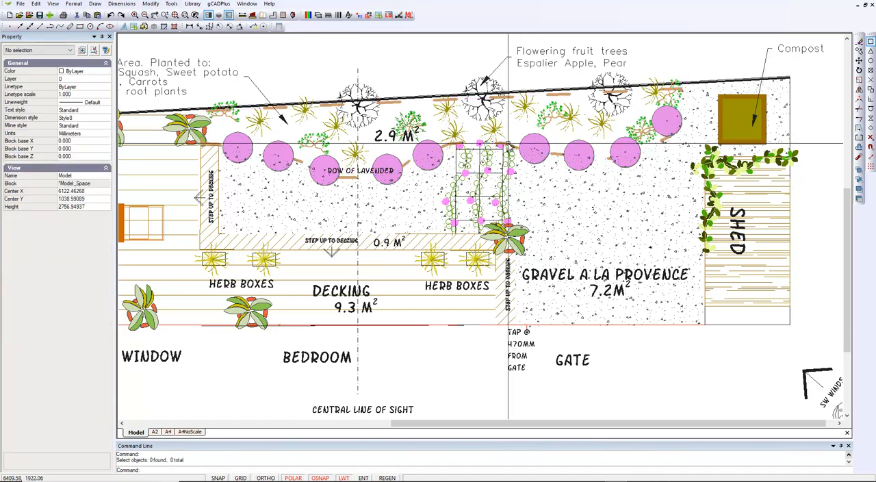
click(507, 146)
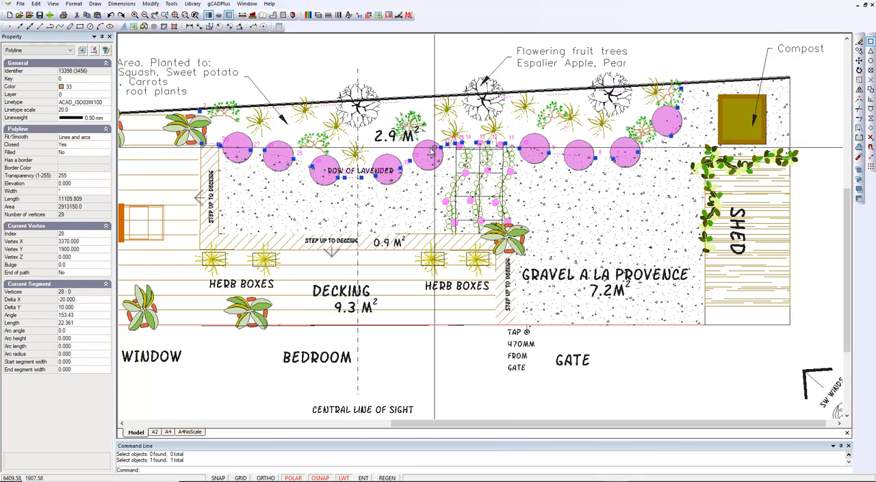
click(107, 119)
click(92, 128)
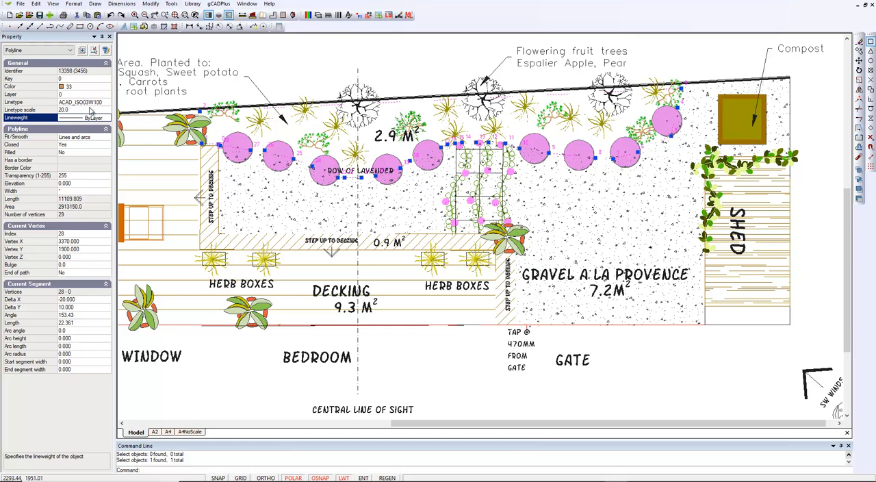
click(102, 102)
click(106, 103)
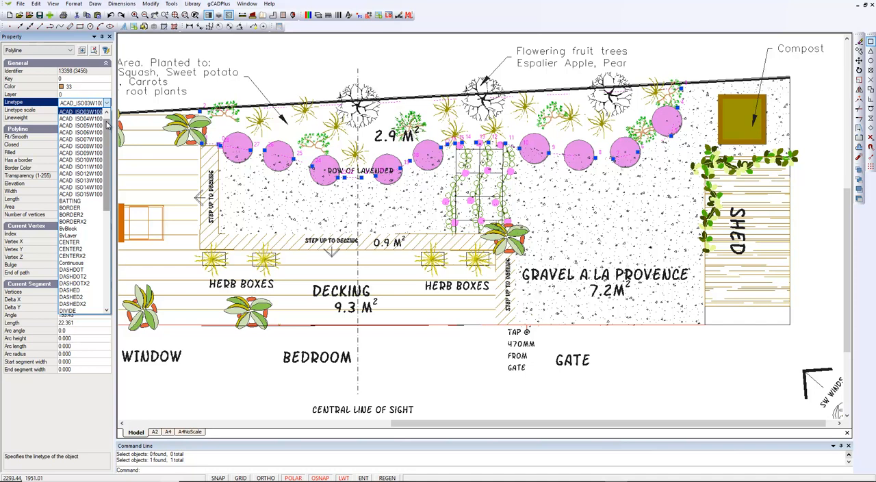
click(269, 76)
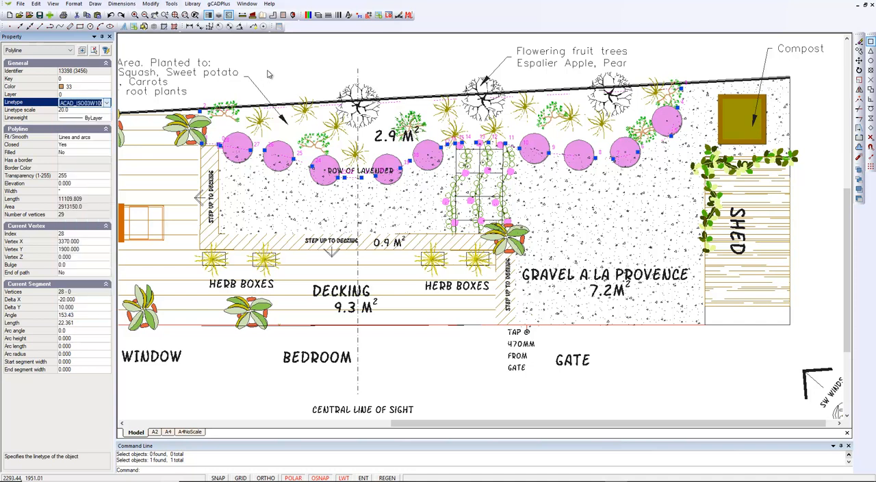
right_click(269, 76)
click(284, 86)
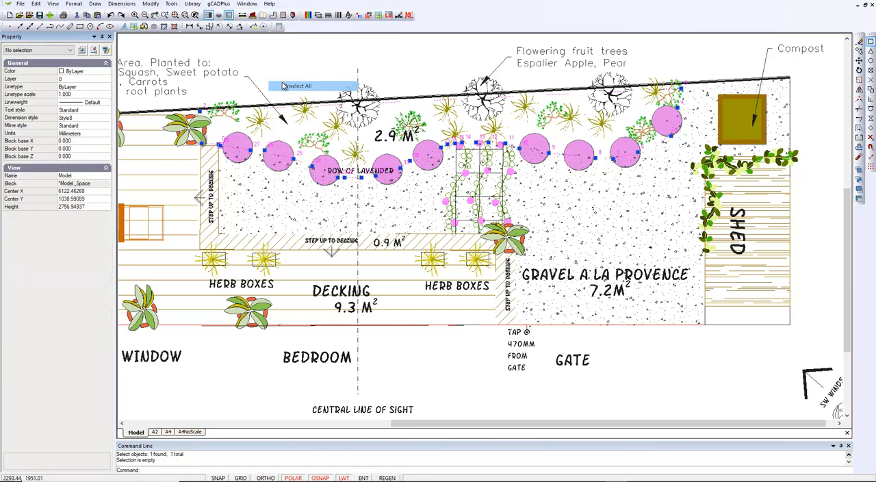
Set the planting bed polyline's linetype scale to 1 and clear the selection
click(556, 157)
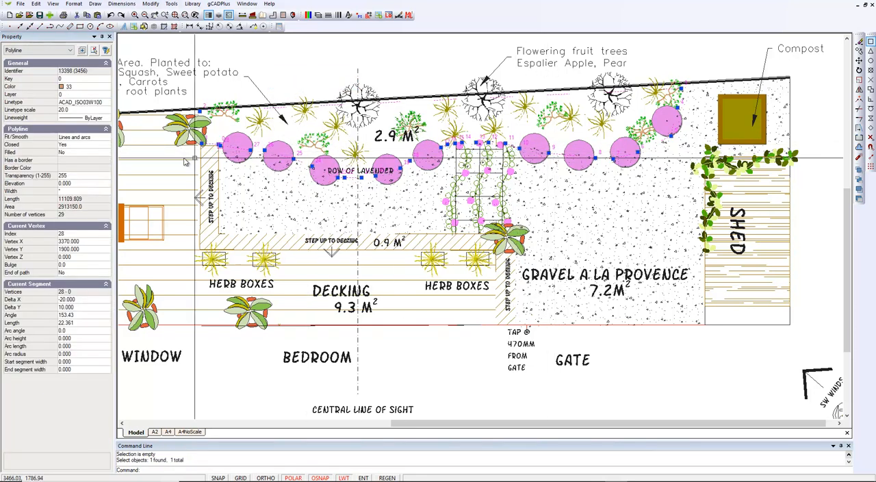
click(71, 110)
text(1)
key(Return)
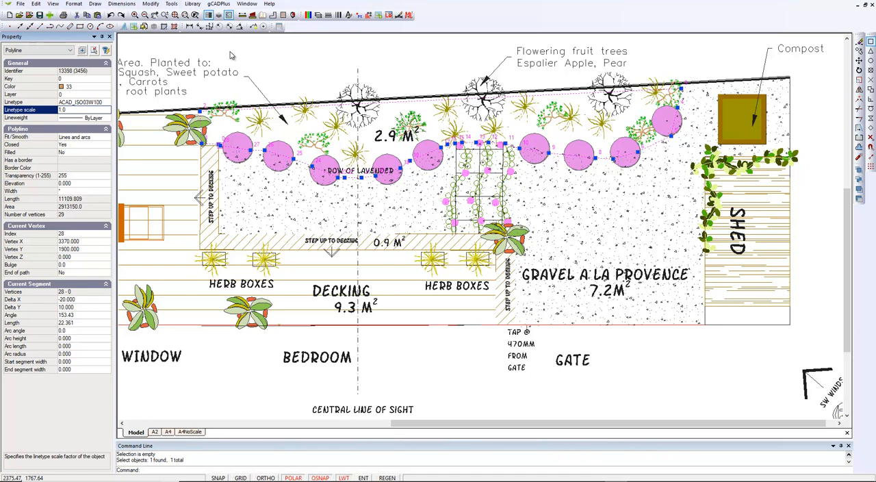
right_click(285, 59)
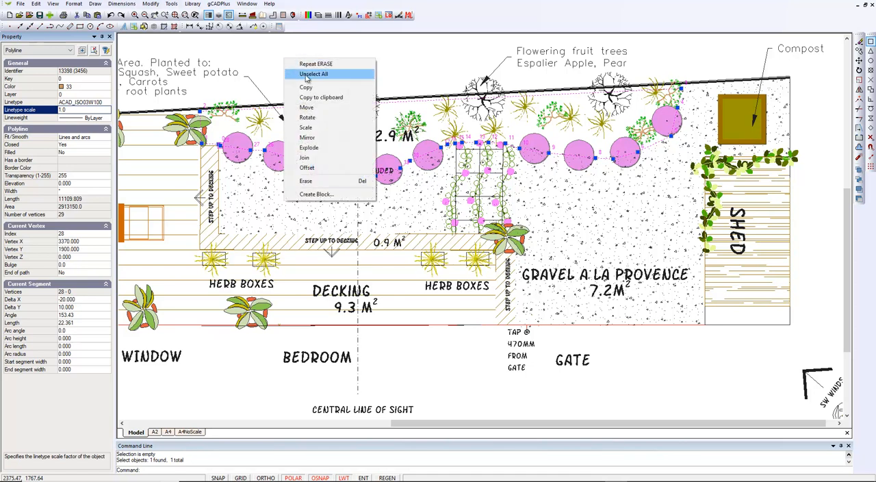
click(313, 73)
Turn on the fill for the planting bed polyline and set its transparency to 50
scroll(309, 152, up, 4)
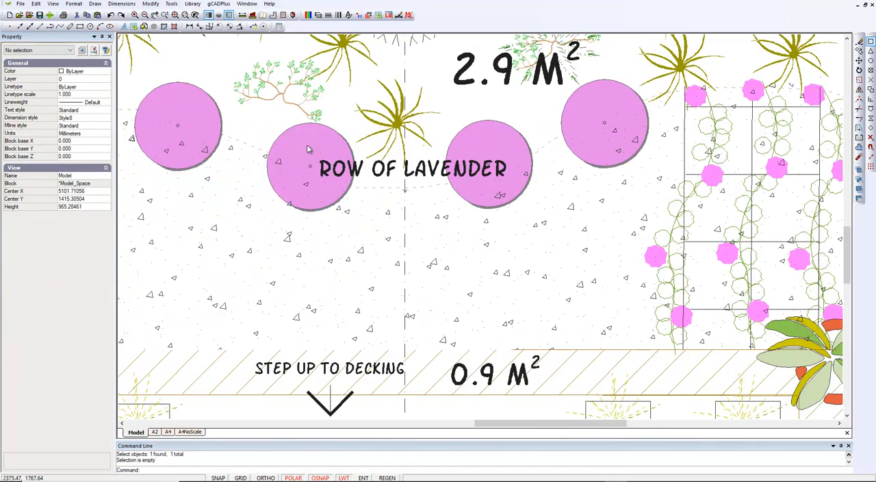
scroll(242, 145, up, 5)
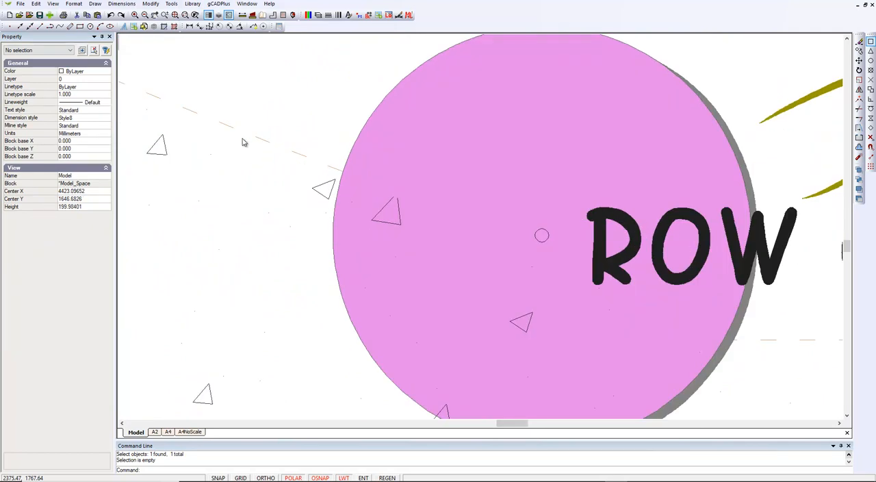
scroll(237, 131, down, 3)
scroll(237, 131, down, 4)
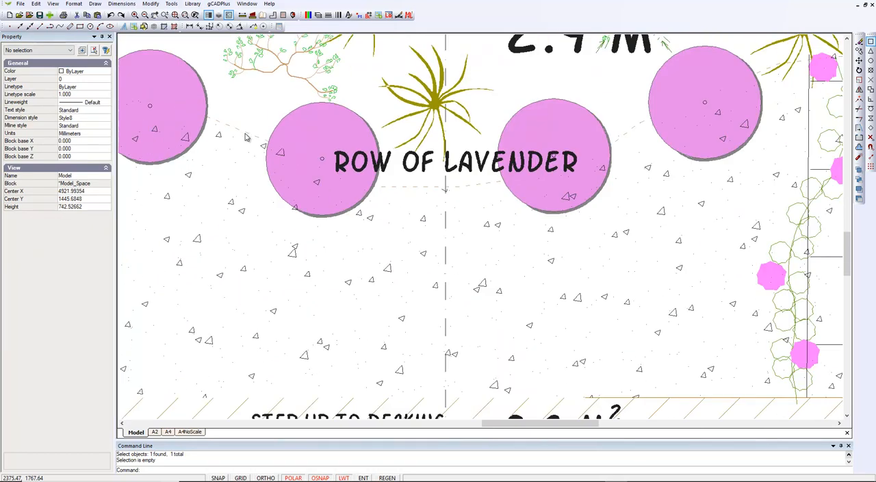
scroll(247, 139, down, 2)
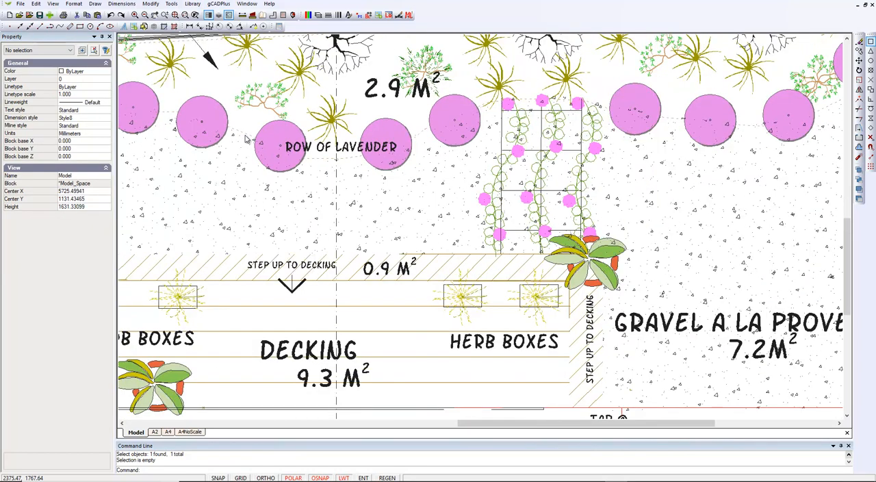
click(420, 136)
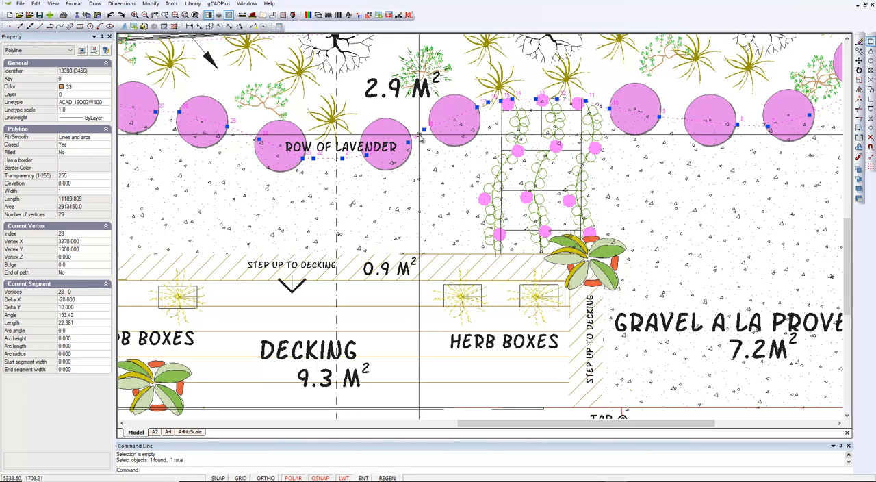
click(90, 153)
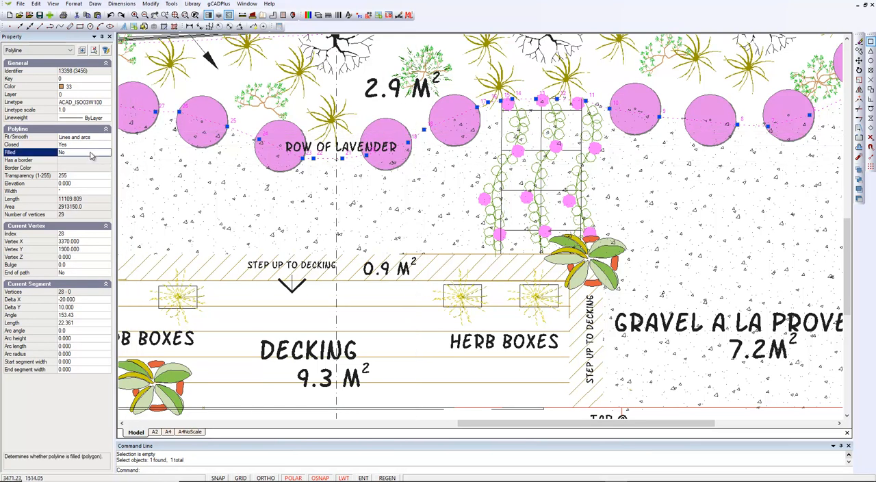
double_click(91, 153)
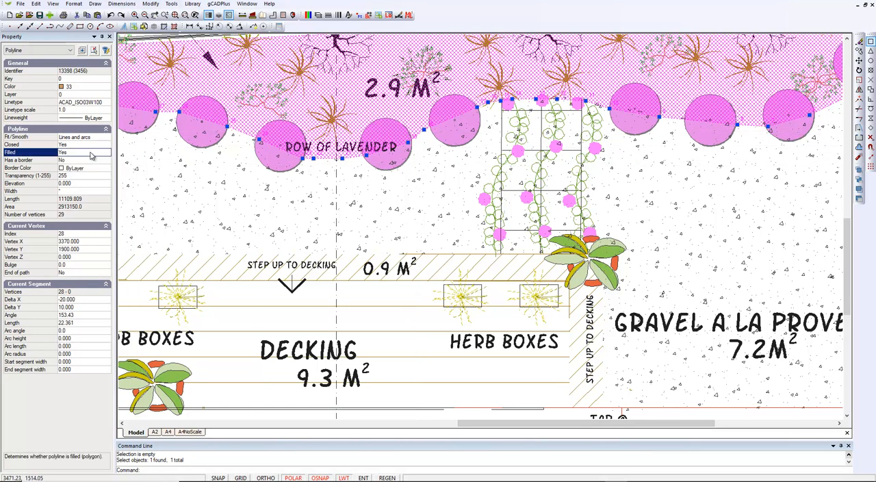
click(77, 177)
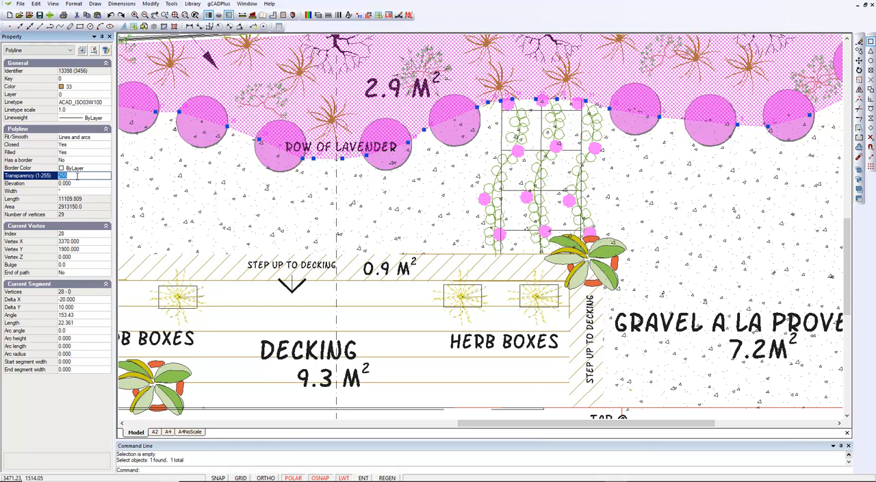
text(50)
Send the filled planting bed polyline to the back of the draw order
click(171, 4)
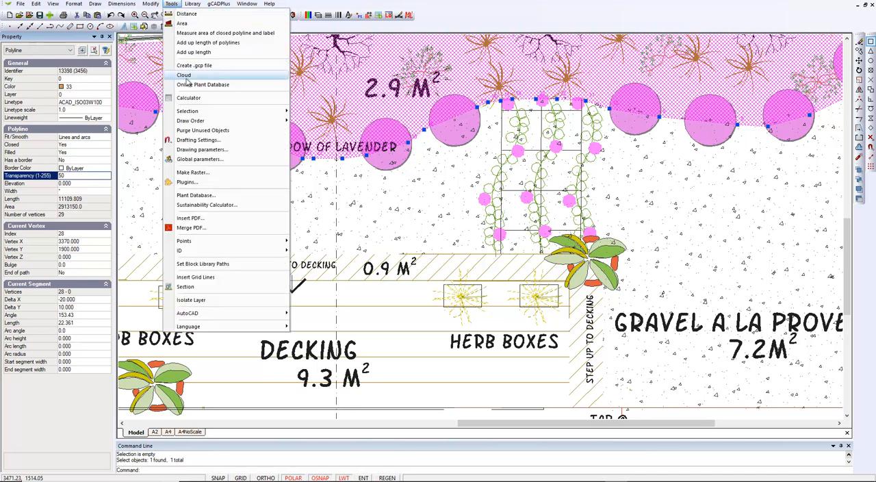
mouse_move(249, 121)
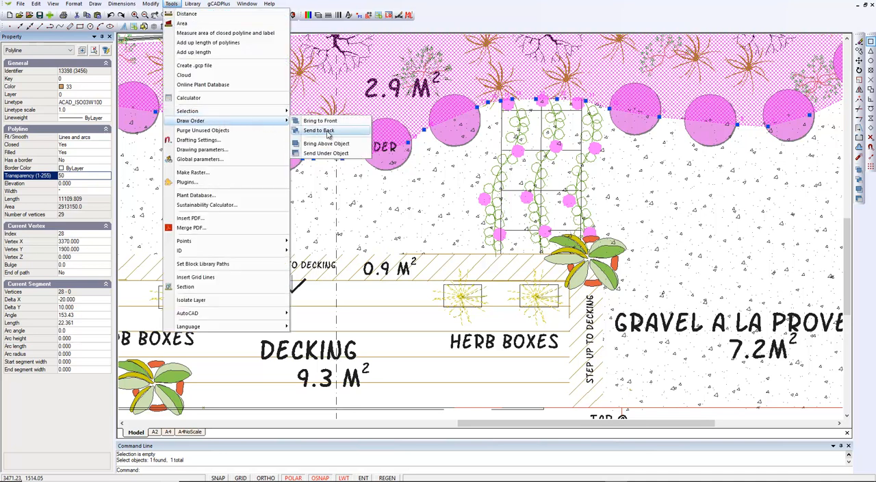
click(321, 130)
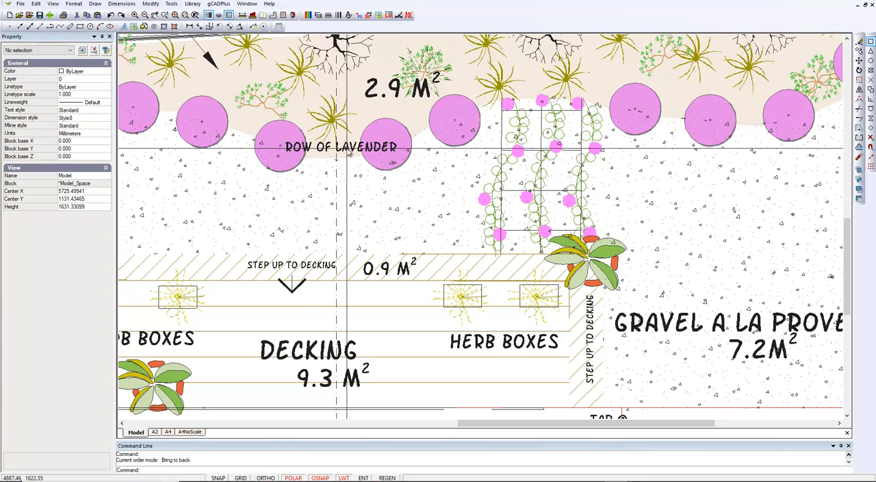
Set the filled planting bed polyline's linetype to ByLayer and deselect it
scroll(345, 154, down, 3)
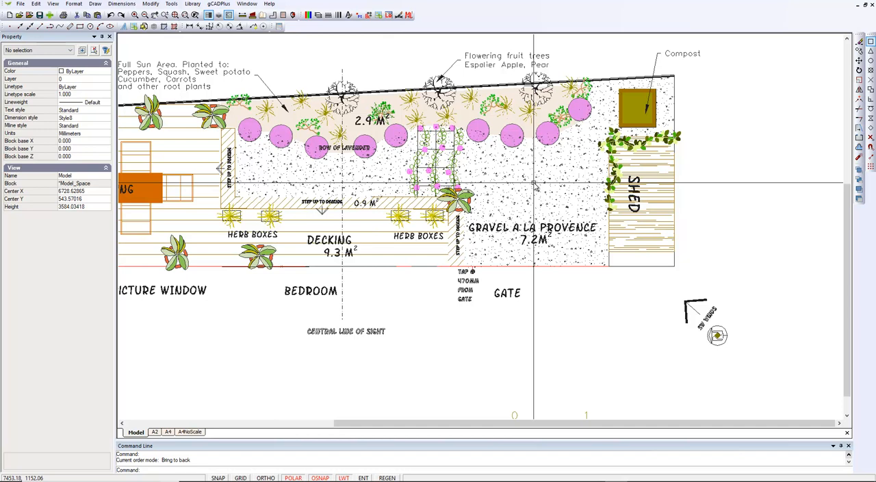
scroll(534, 183, up, 2)
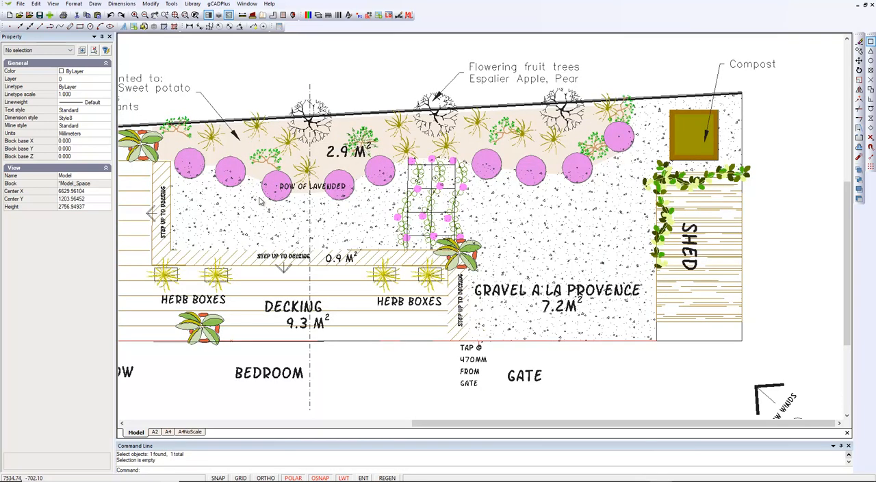
click(371, 117)
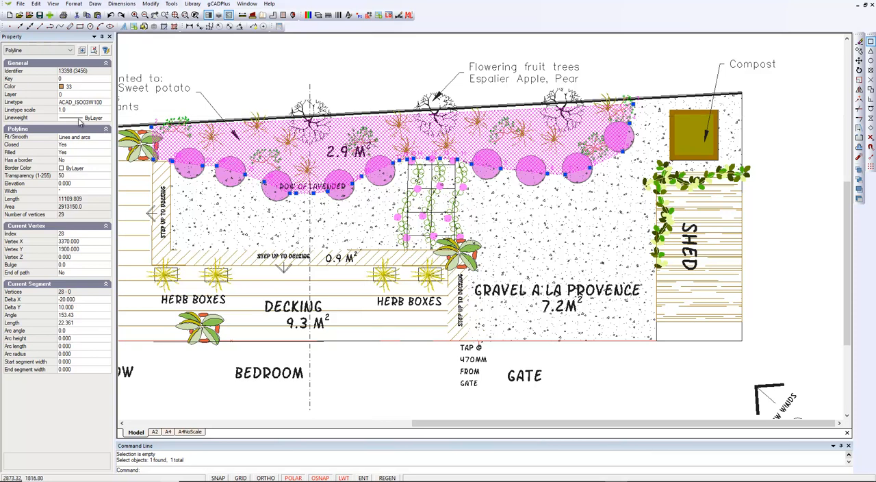
click(104, 102)
click(107, 103)
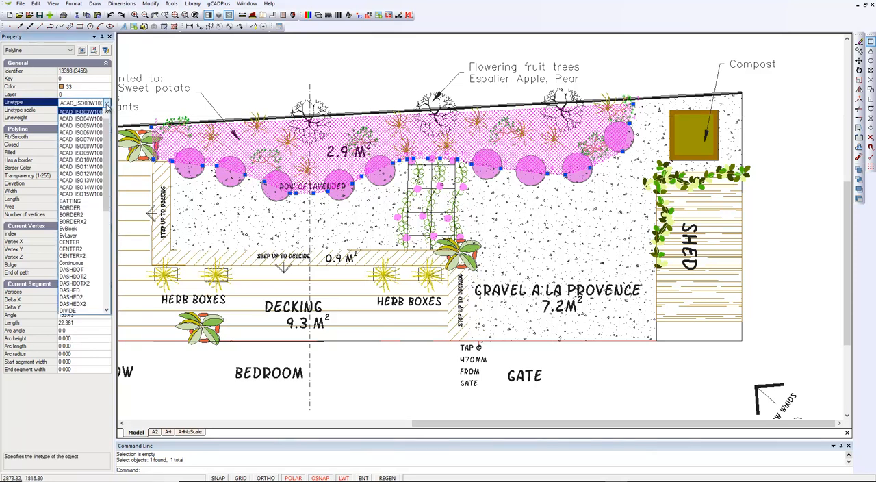
click(78, 236)
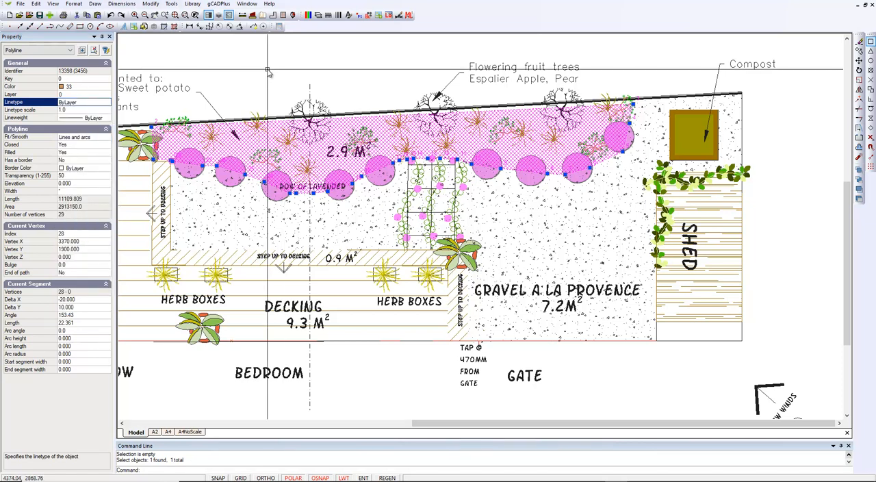
key(Escape)
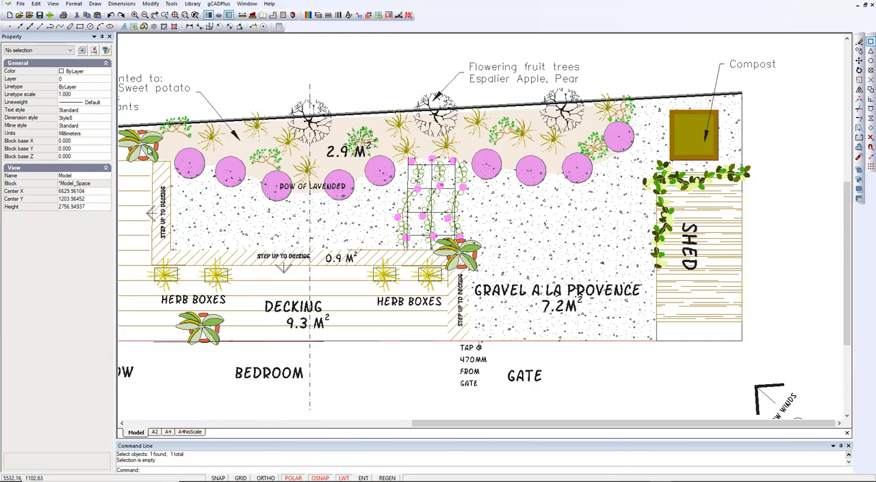
Delete the unused linetypes ACAD_ISO09W100 through BORDER2 from the drawing with the Linetype Manager
click(73, 4)
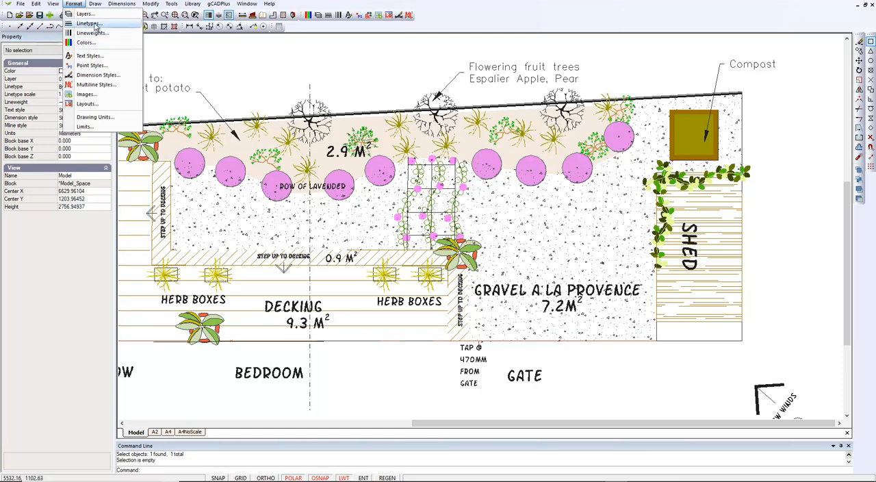
click(89, 23)
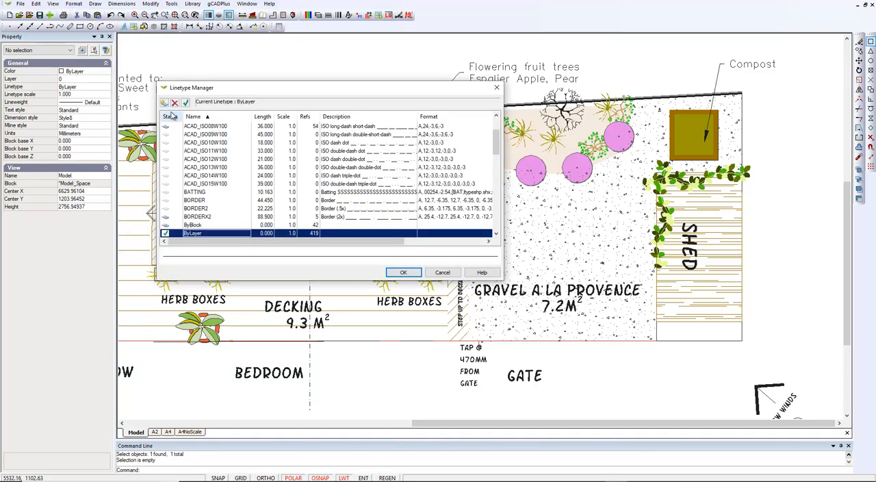
scroll(273, 157, down, 2)
scroll(272, 157, down, 3)
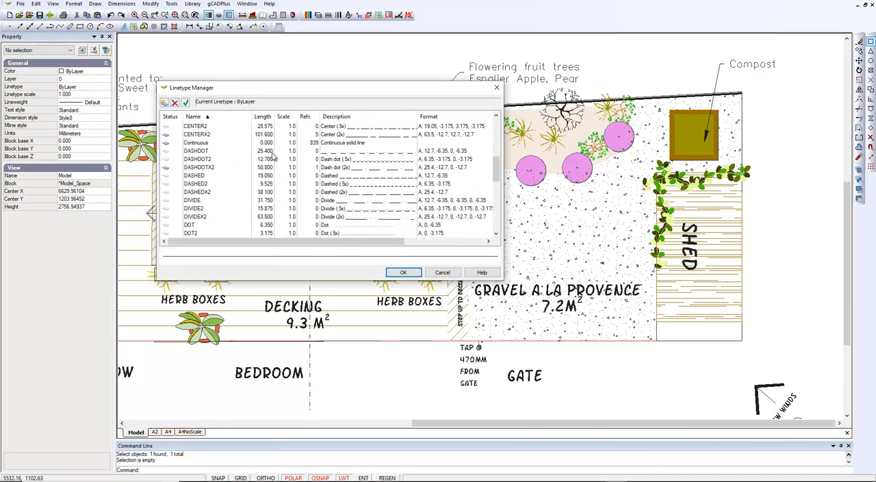
scroll(273, 157, up, 2)
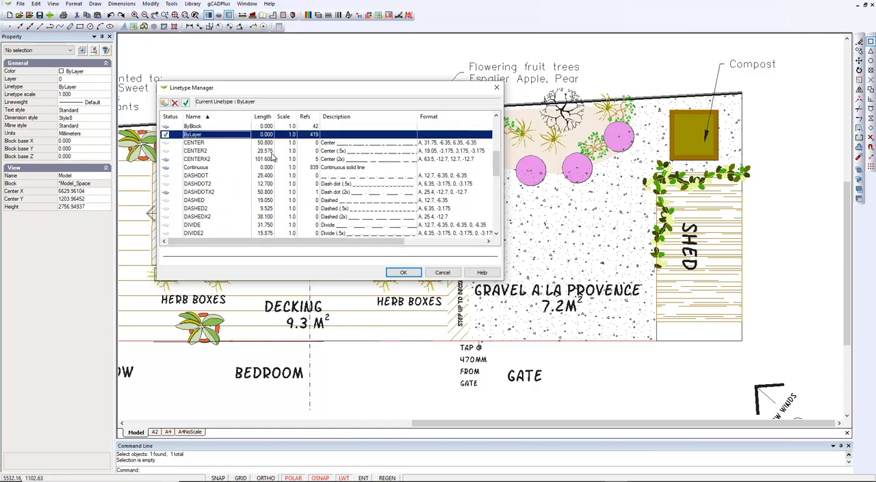
scroll(273, 157, up, 3)
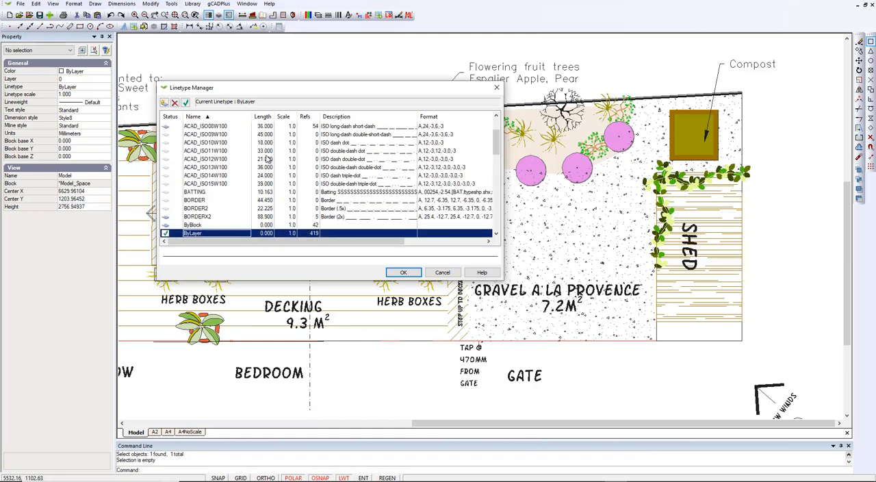
scroll(178, 162, up, 1)
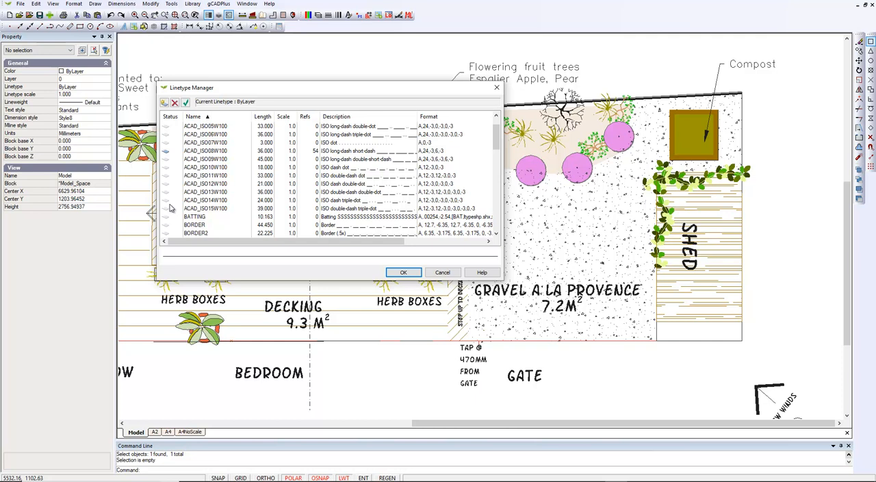
click(166, 161)
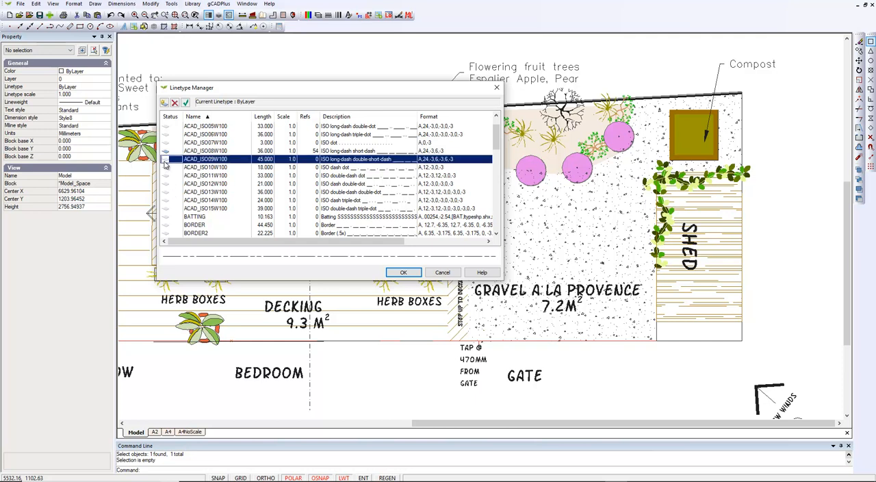
shift+click(166, 233)
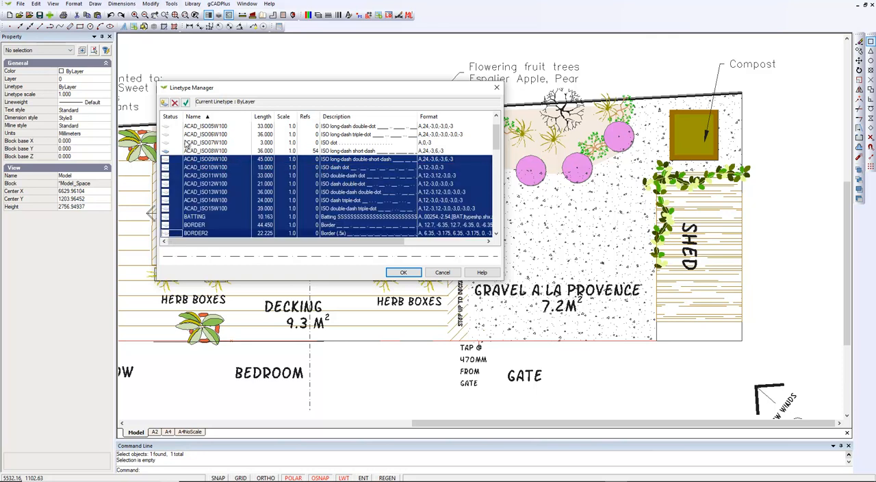
click(175, 102)
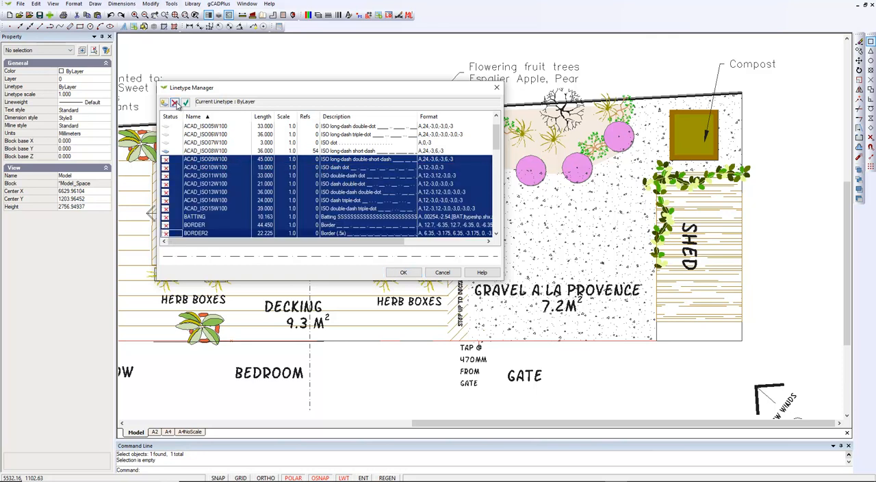
click(403, 273)
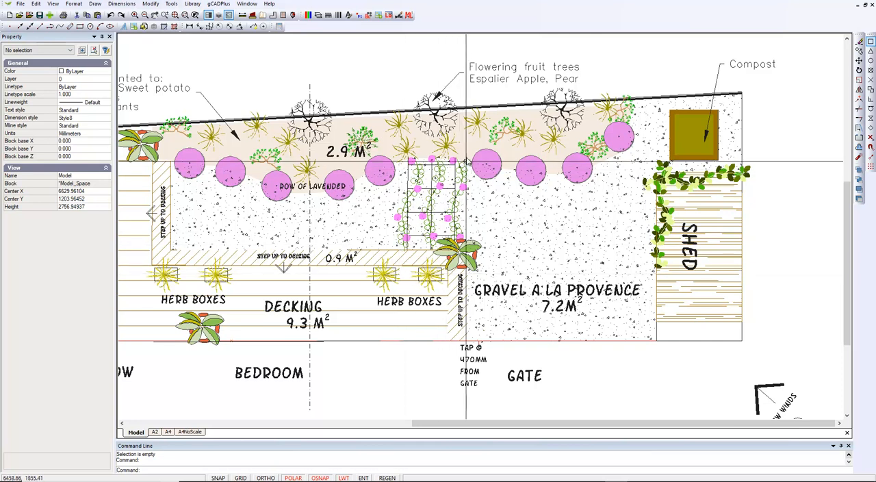
Turn on the border for the filled planting bed polyline, set its border color to 251, and clear the selection
click(509, 166)
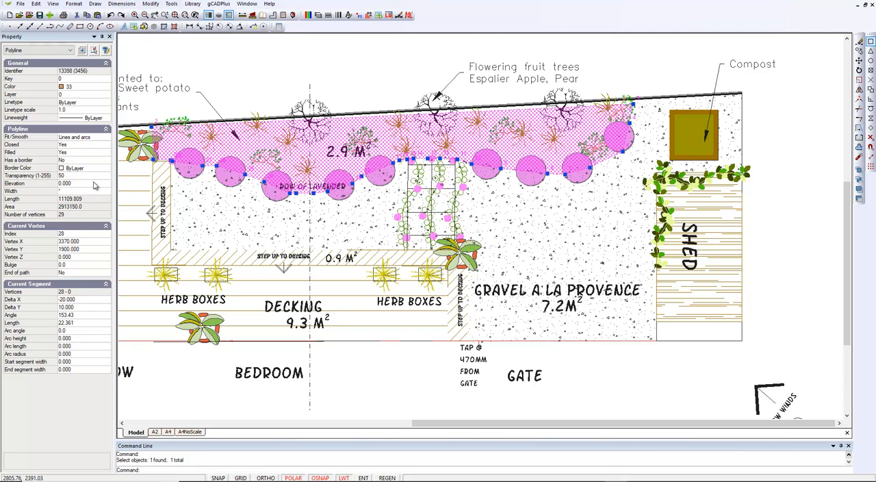
click(80, 162)
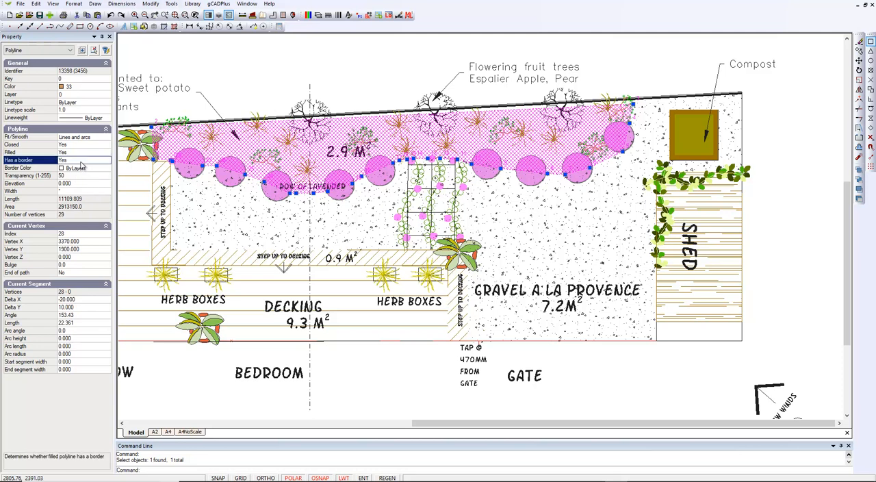
click(107, 169)
click(106, 169)
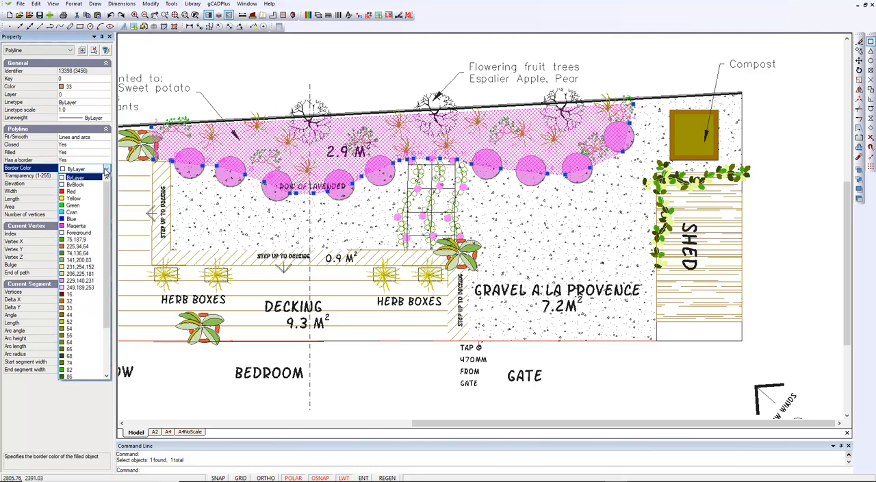
drag(105, 240, 105, 285)
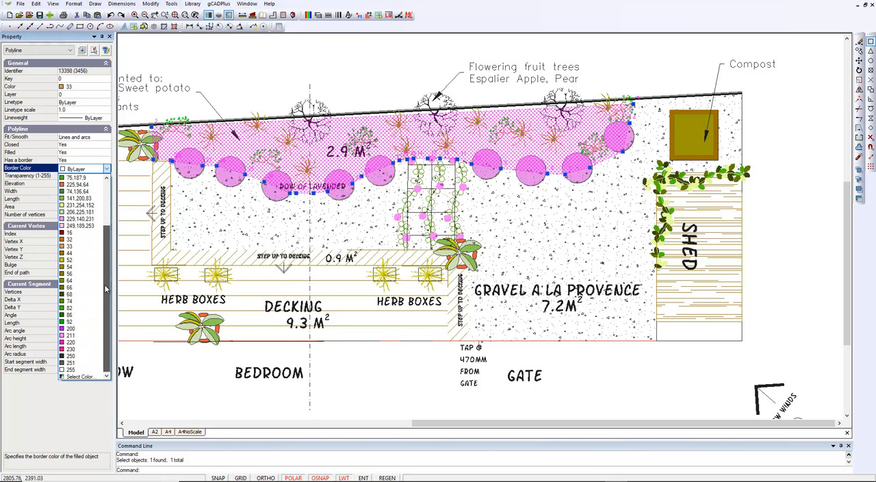
click(67, 364)
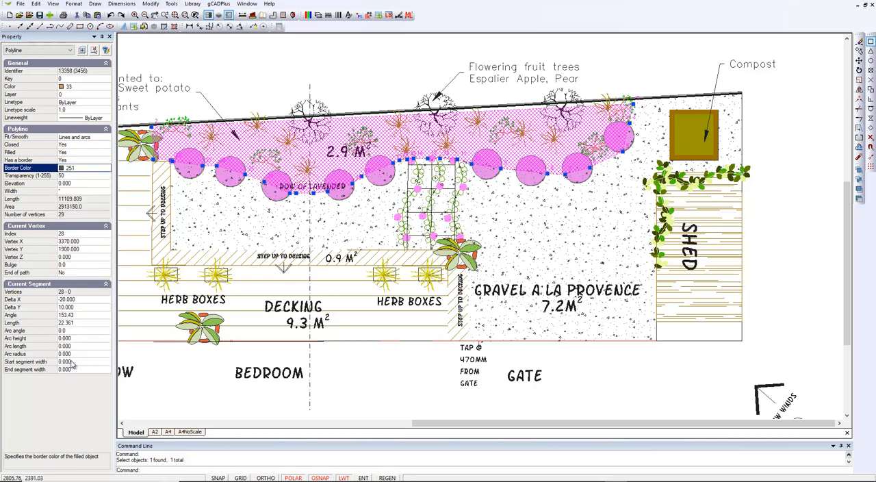
right_click(295, 59)
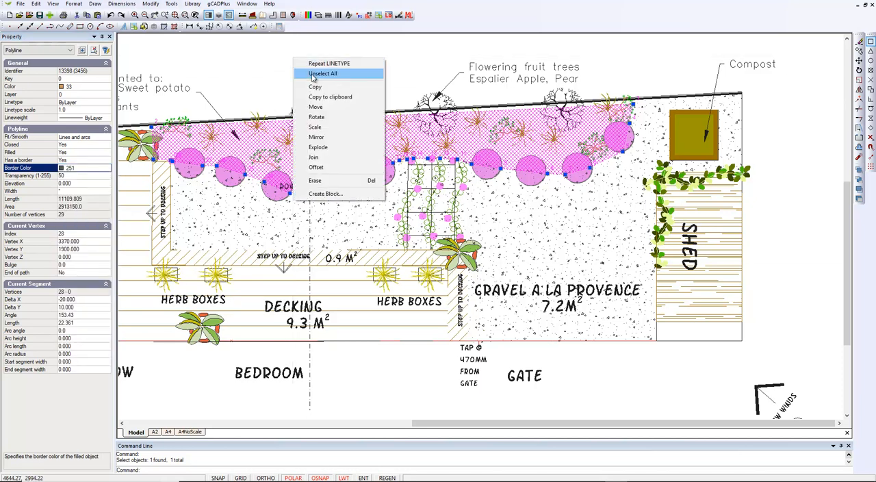
click(316, 74)
Move the planting bed polyline's upper corner vertex at the compost end closer to the boundary line
scroll(607, 235, up, 3)
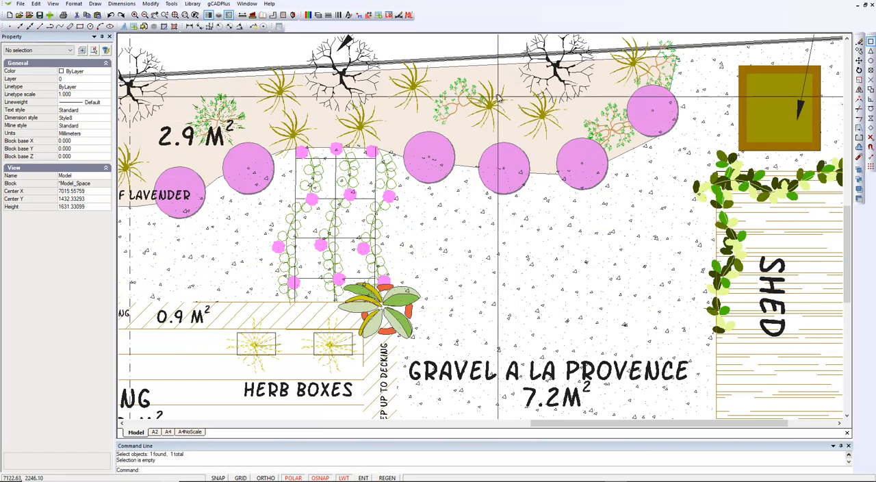
click(501, 66)
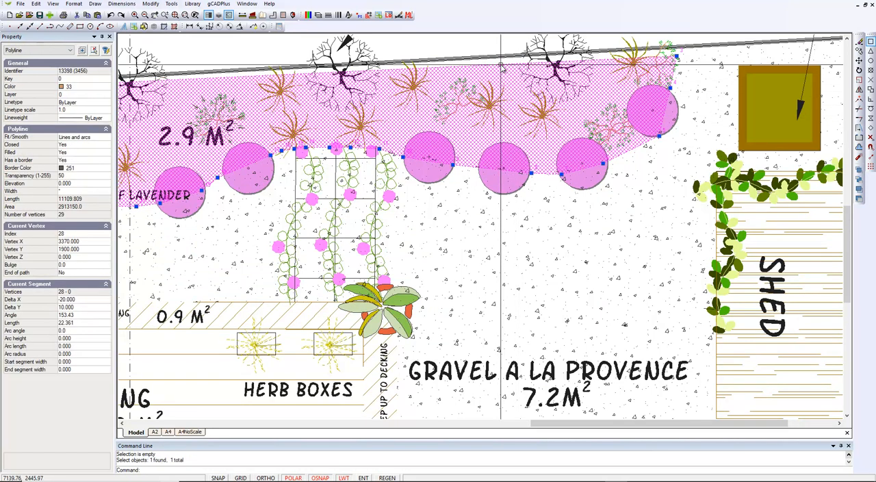
scroll(502, 75, down, 1)
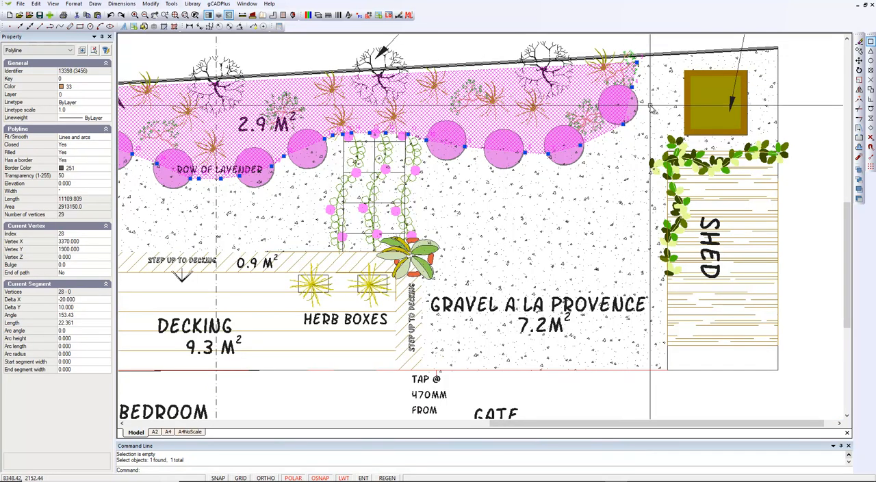
scroll(639, 65, up, 2)
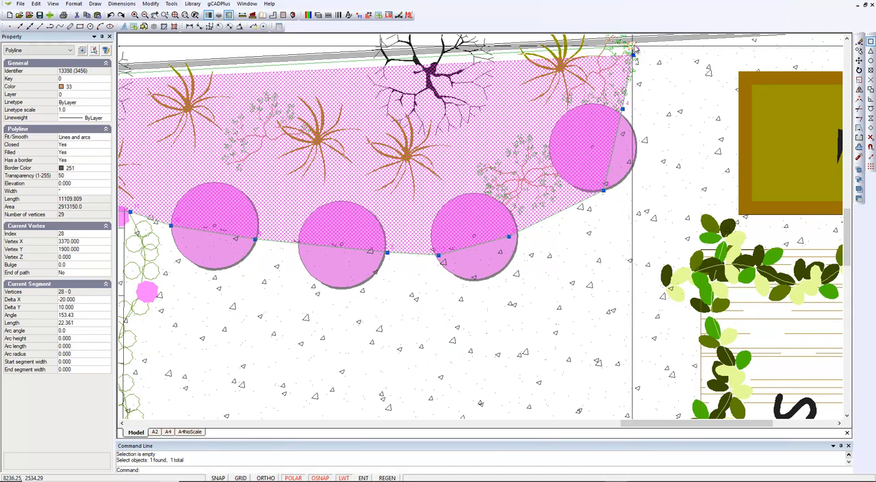
click(633, 47)
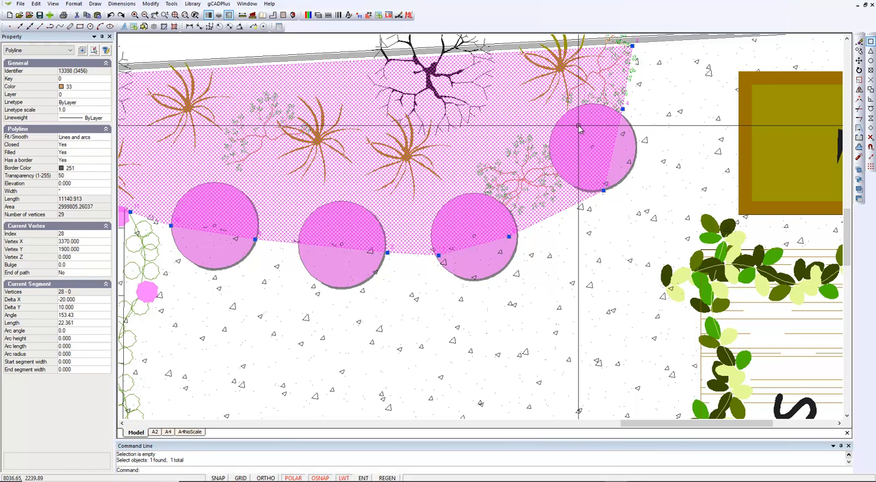
Insert a vertex in the planting bed's lower edge, inside the second lavender circle from the compost end
scroll(579, 130, down, 3)
scroll(579, 129, down, 1)
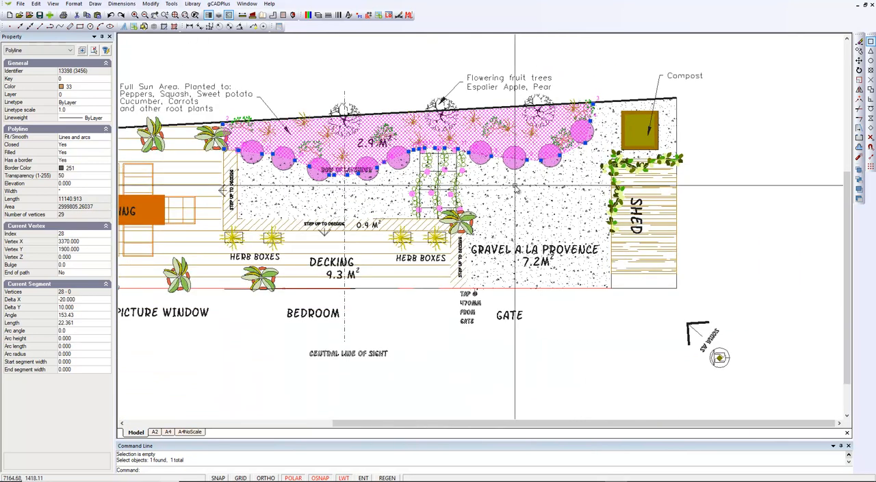
scroll(575, 147, up, 3)
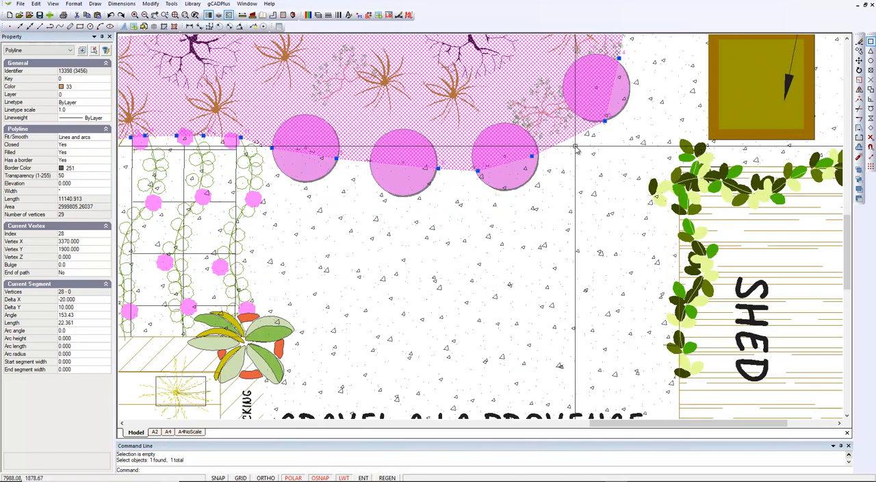
scroll(576, 148, up, 2)
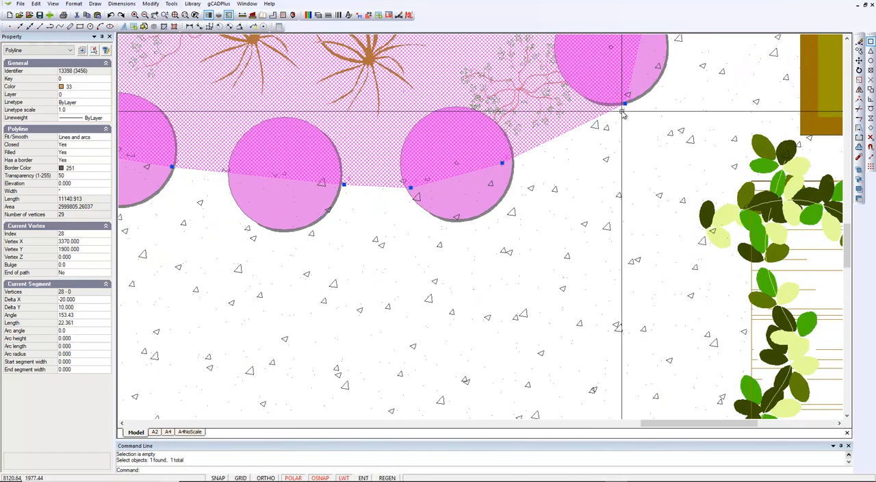
right_click(503, 166)
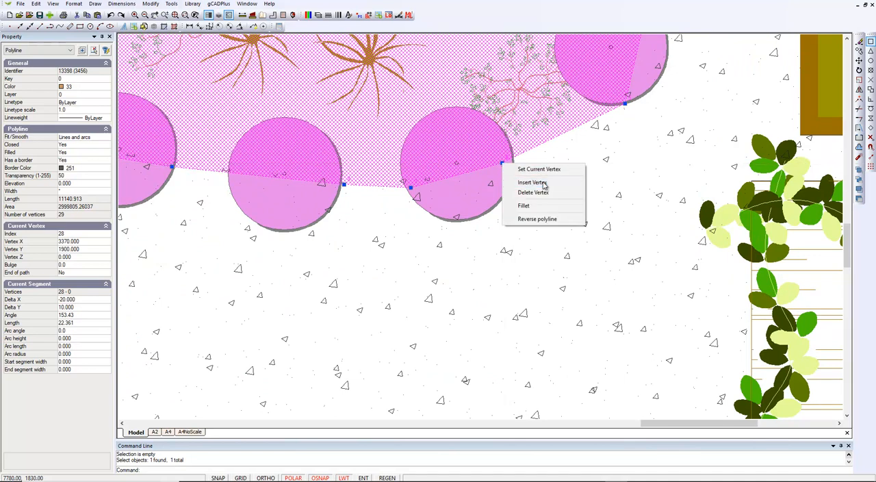
click(533, 182)
click(481, 170)
Insert a vertex in the planting bed's lower edge between the two lavender circles nearest the compost, slightly outside the straight segment
right_click(625, 105)
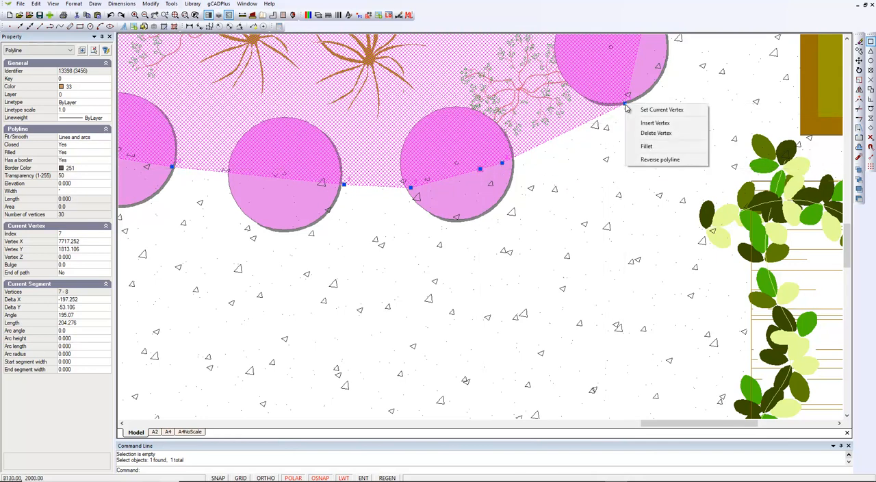
click(651, 123)
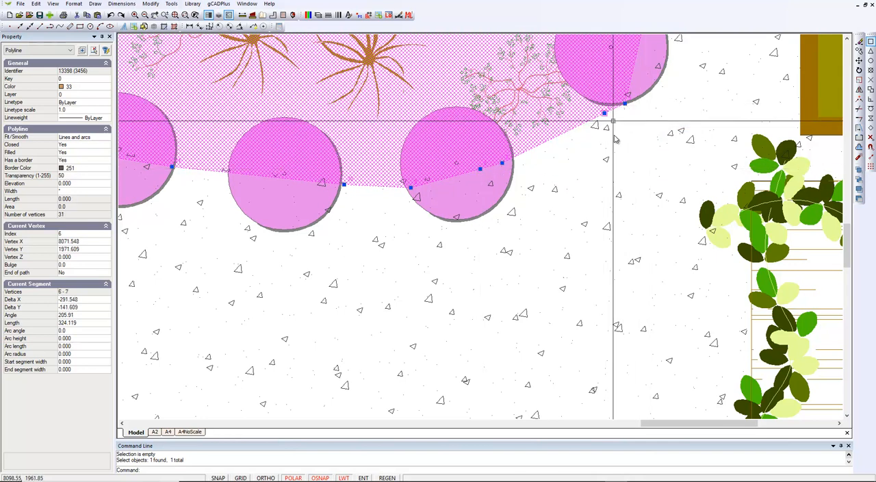
click(568, 137)
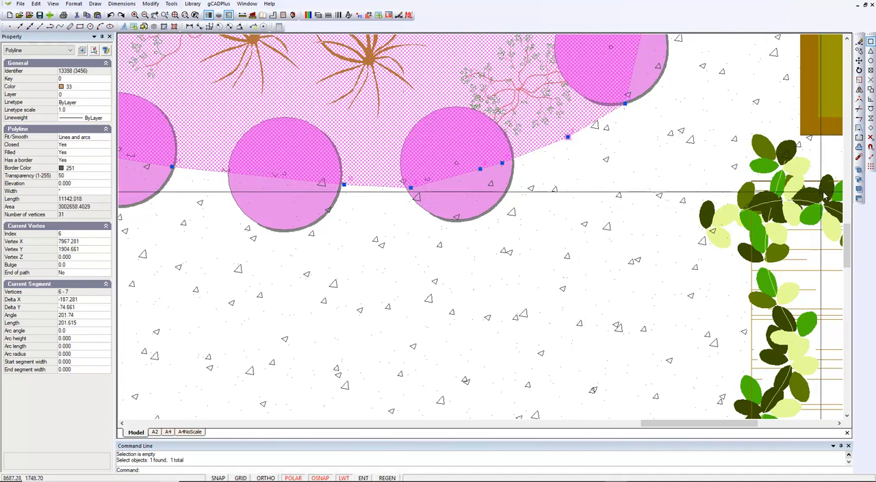
Clear all object snap modes in the drafting settings
click(871, 148)
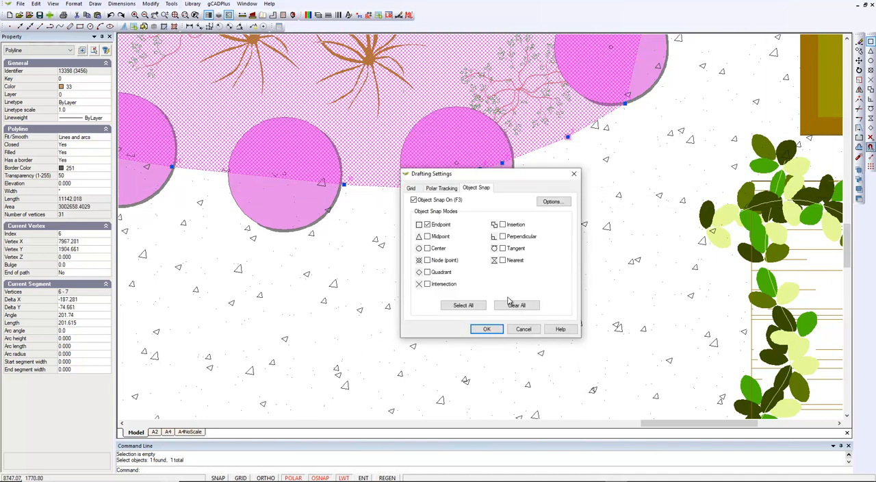
click(495, 329)
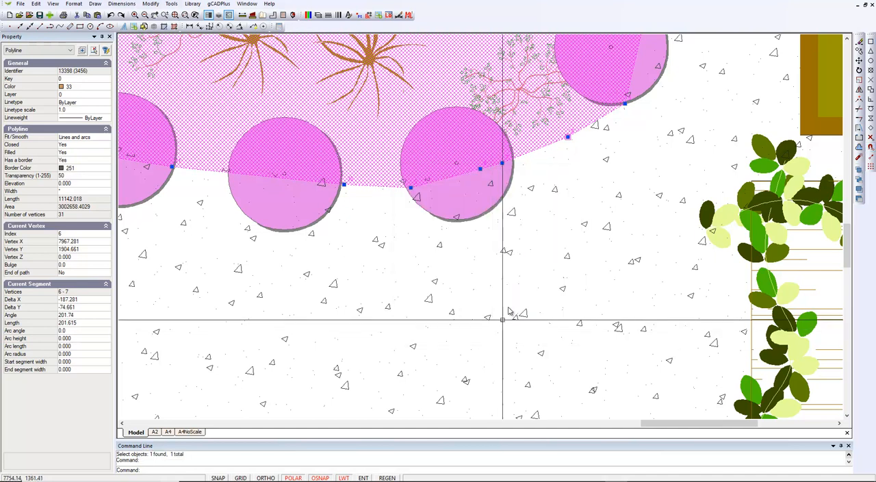
Smooth the planting bed polyline by setting its Fit/Smooth type to Quadratic B-spline
scroll(597, 152, down, 2)
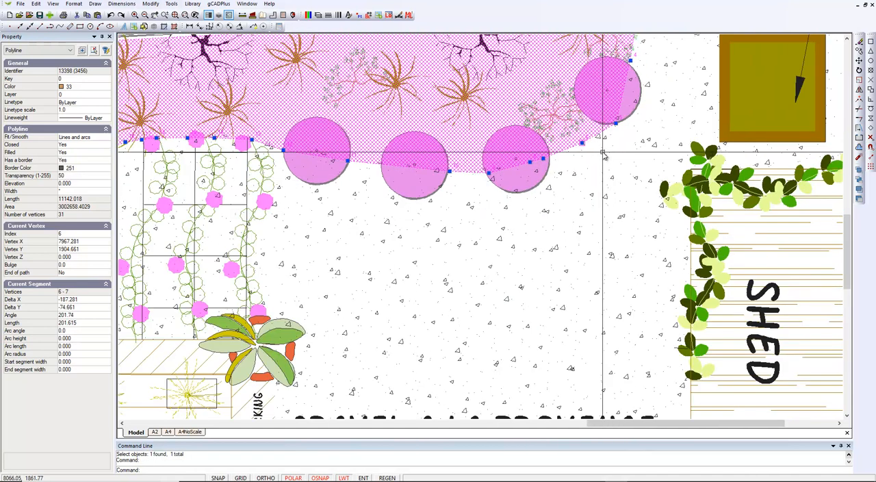
click(109, 139)
click(107, 138)
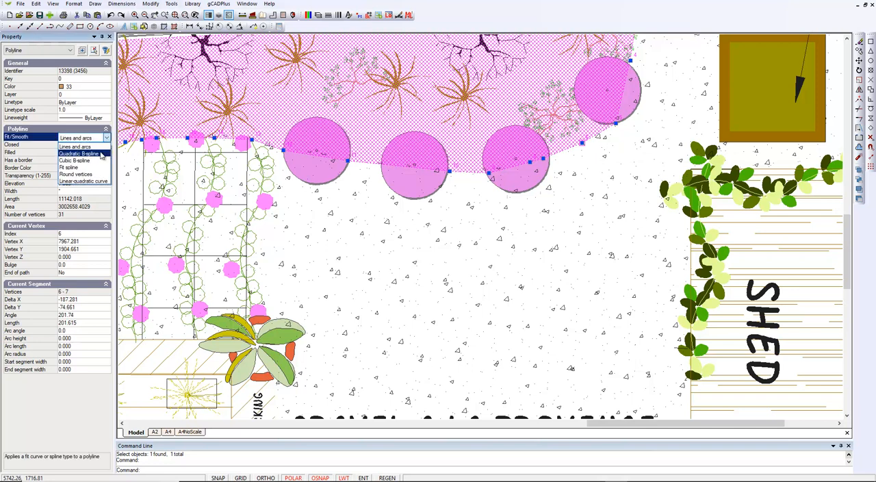
click(101, 154)
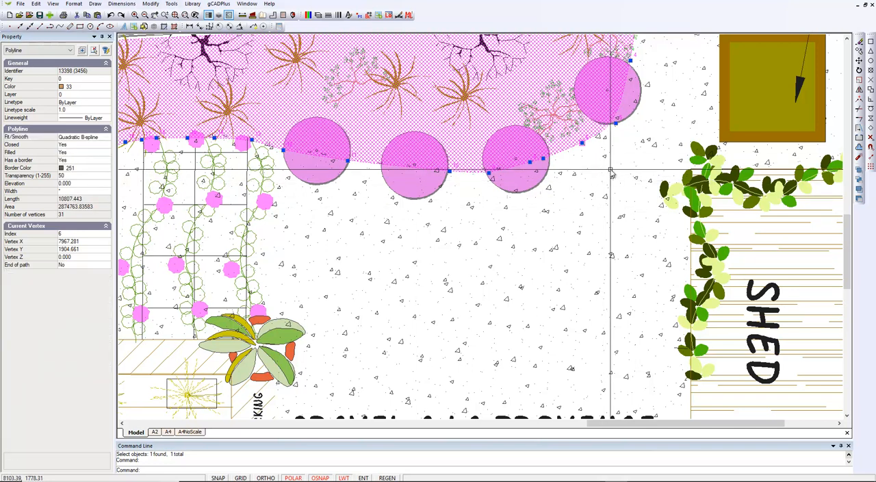
Move the planting bed's upper corner vertex near the compost slightly upward, to just above the fence lines
scroll(624, 161, up, 2)
scroll(623, 160, down, 5)
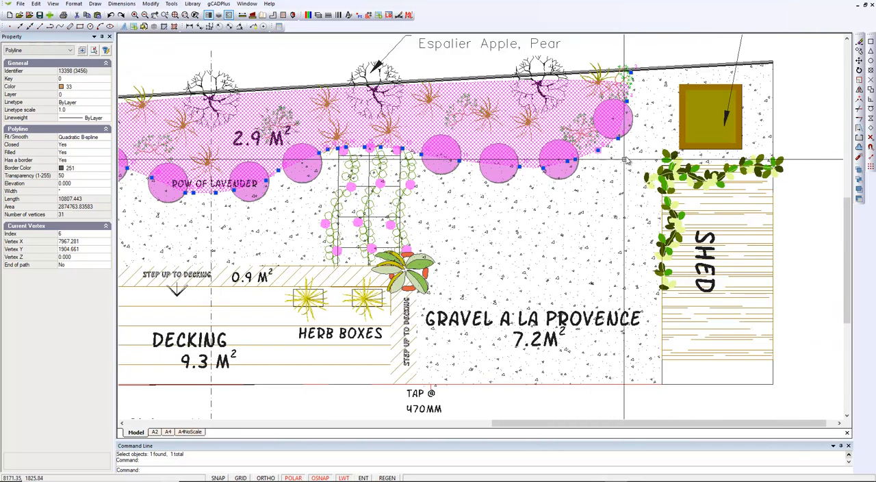
scroll(629, 65, up, 3)
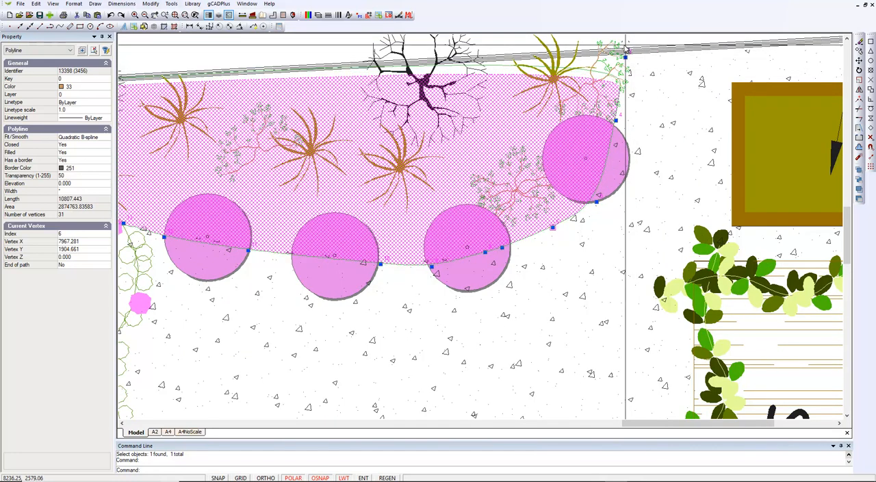
click(625, 46)
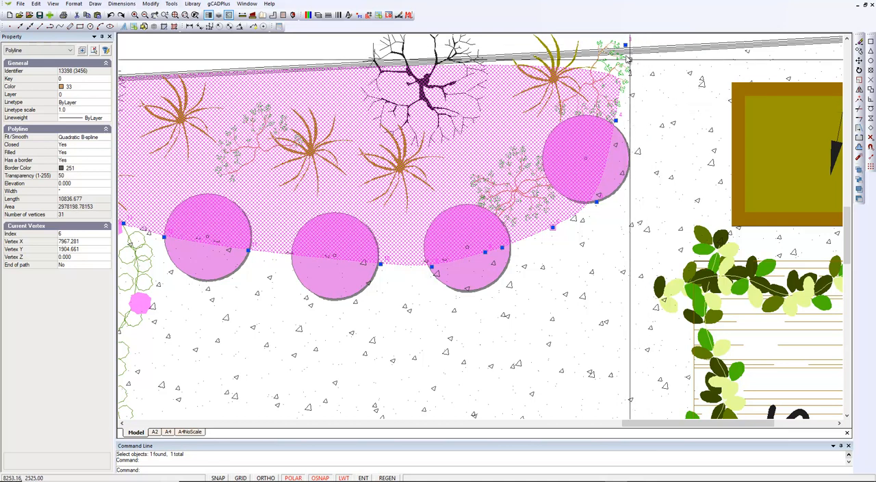
Insert a vertex in the planting bed's short edge between the raised corner and the nearest lavender circle, and clear the selection
mouse_move(627, 45)
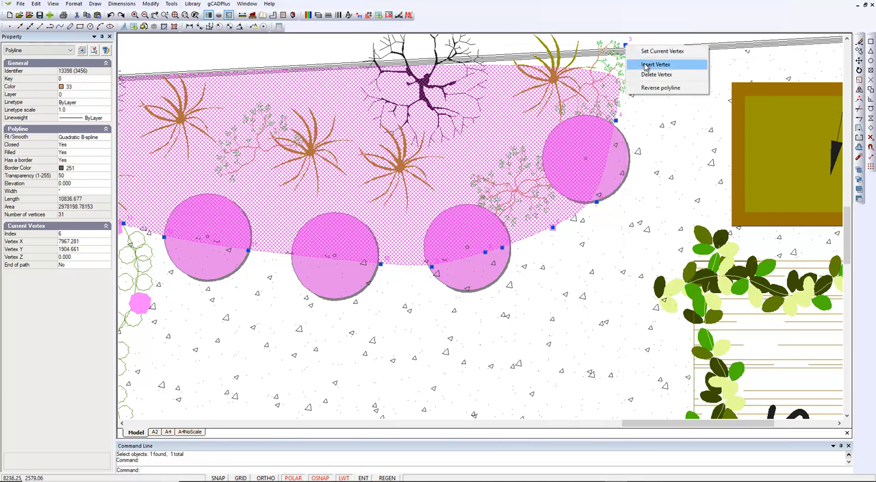
click(650, 65)
scroll(627, 81, down, 2)
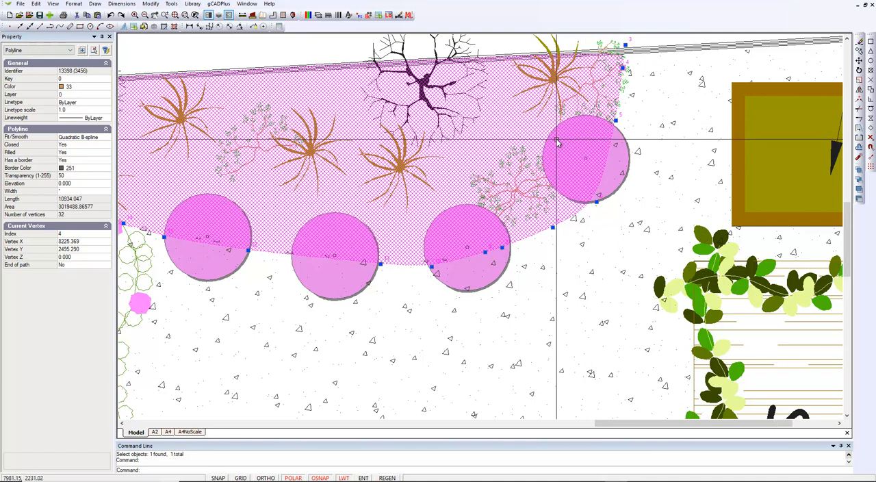
scroll(555, 137, down, 2)
right_click(594, 72)
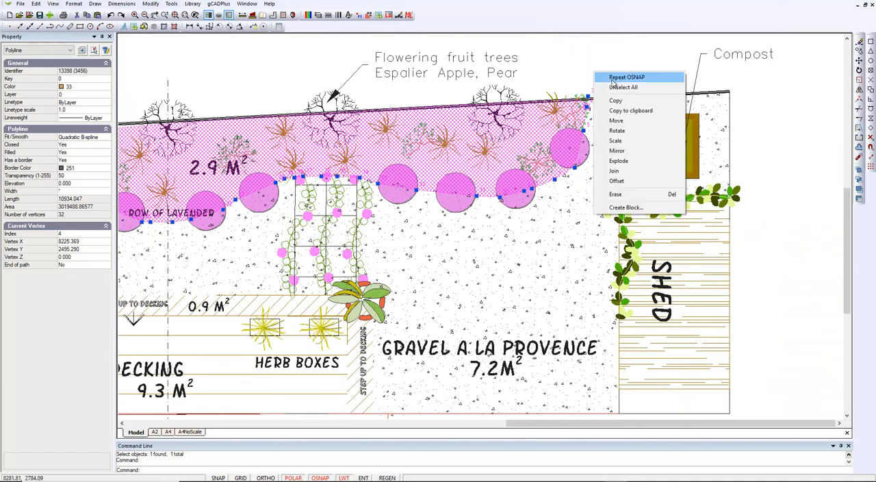
click(613, 88)
Examine the smoothed planting bed within the garden plan and select its polyline to show its properties
scroll(636, 162, down, 2)
scroll(616, 233, down, 1)
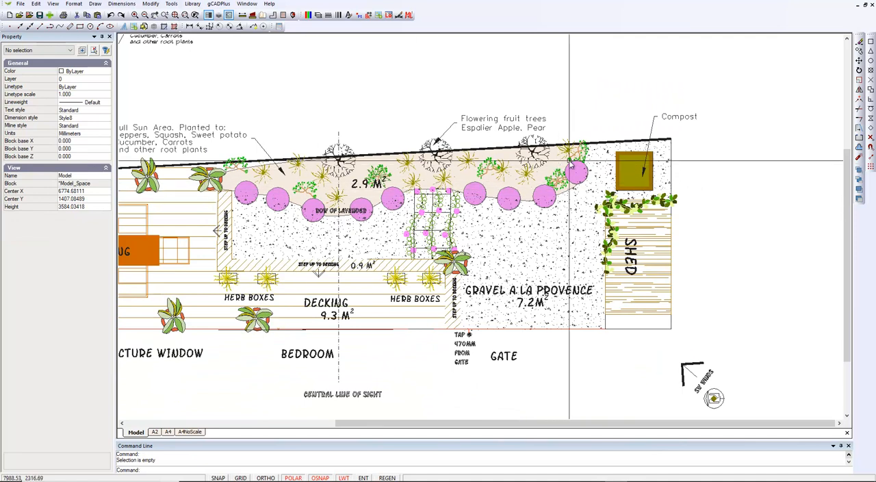
scroll(549, 164, up, 2)
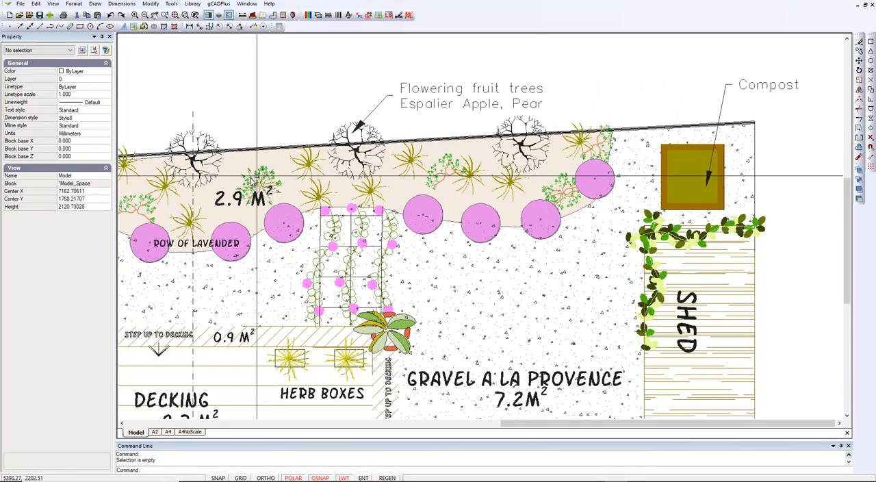
middle_drag(171, 191, 267, 194)
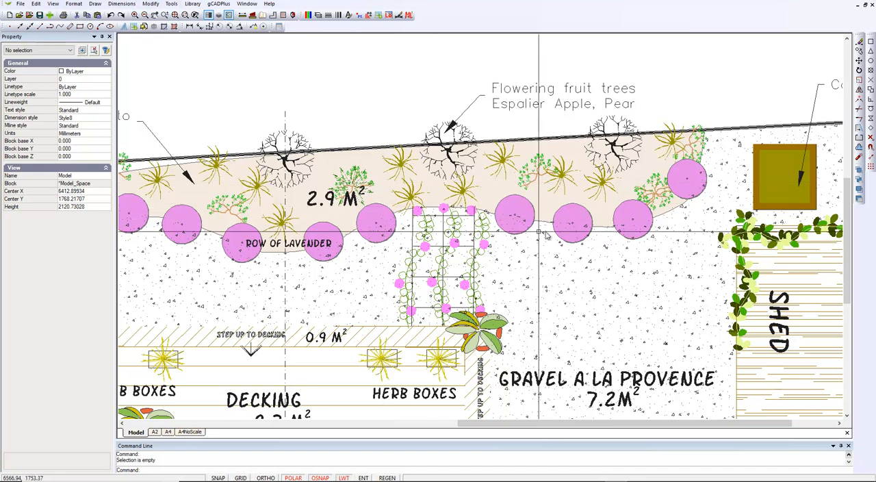
click(602, 227)
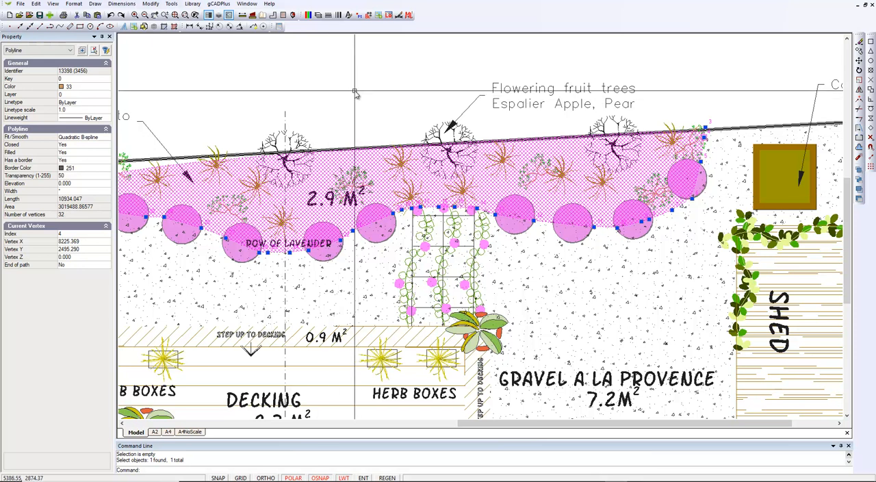
key(Escape)
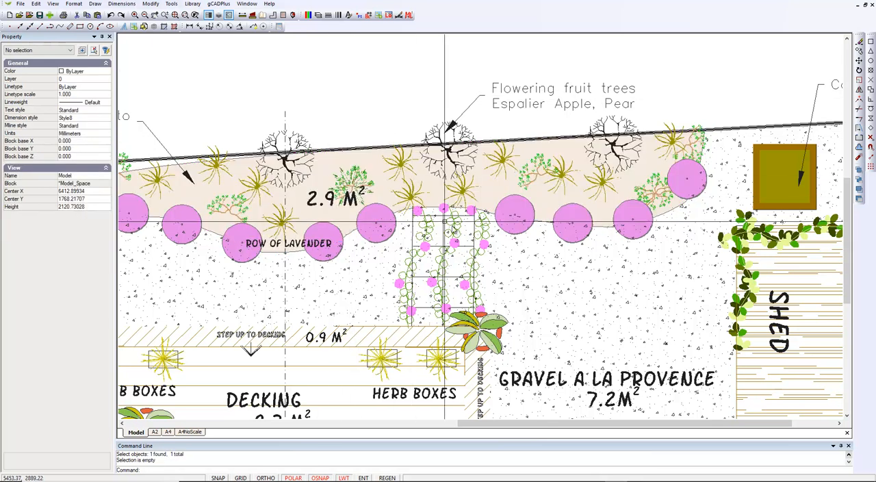
click(541, 223)
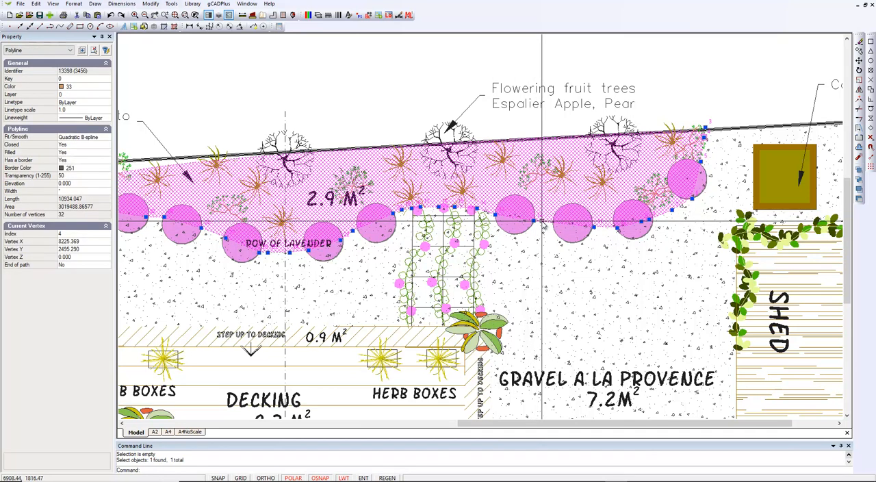